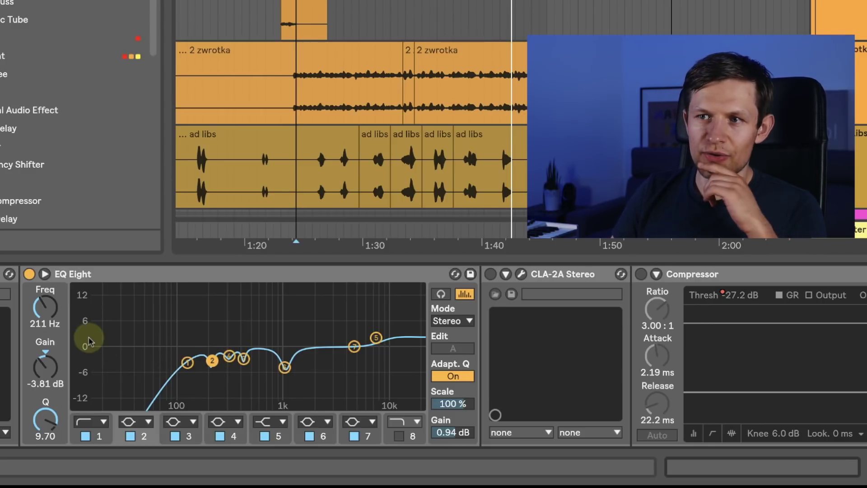
# Step: Examine the frequency, gain and Q settings of EQ Eight bands 4, 3, 1 and 6 on the vocal chain
pyautogui.click(229, 356)
pyautogui.click(244, 358)
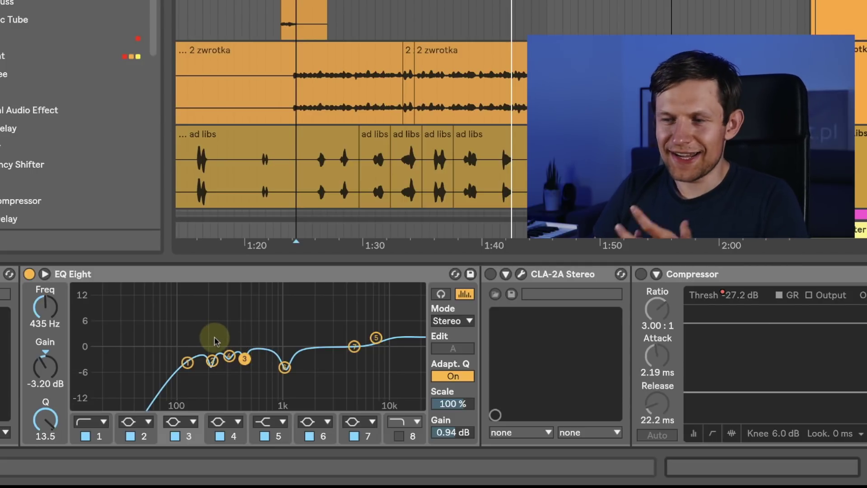
pyautogui.click(188, 362)
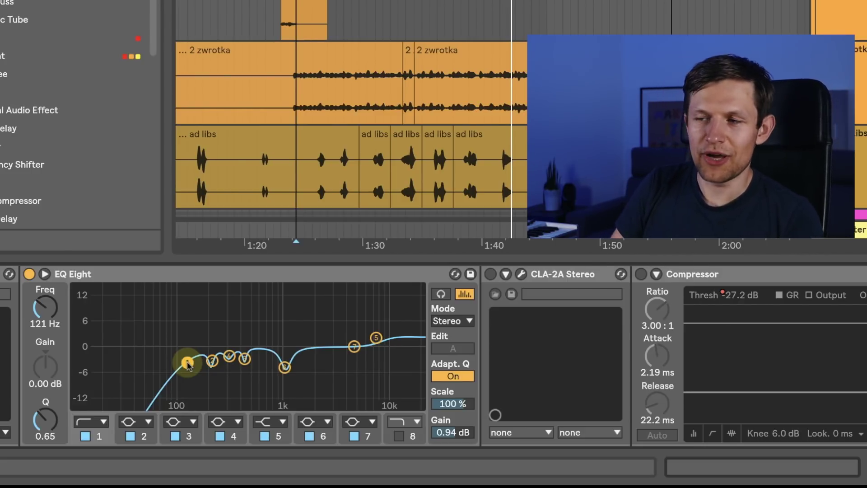
pyautogui.click(284, 367)
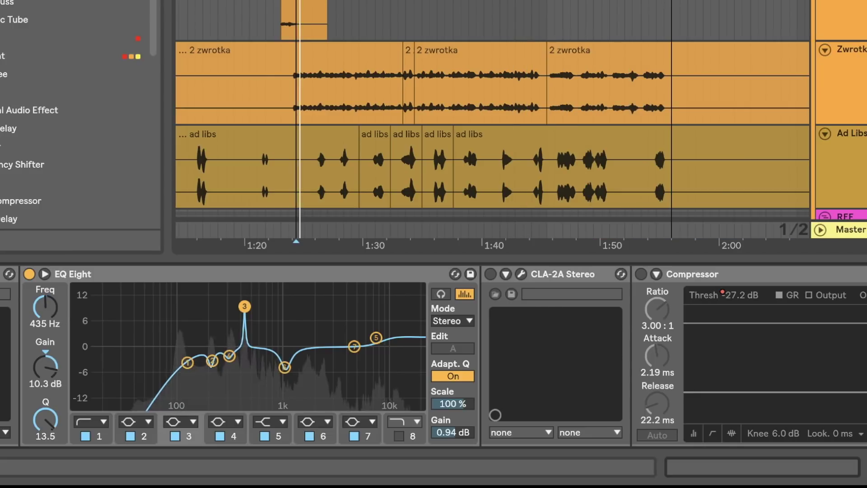
# Step: Boost EQ Eight band 3 to 10.3 dB at 435 Hz, compare it on and off during playback, and set its gain to -3.81 dB
pyautogui.moveTo(244, 305); pyautogui.dragTo(244, 306)
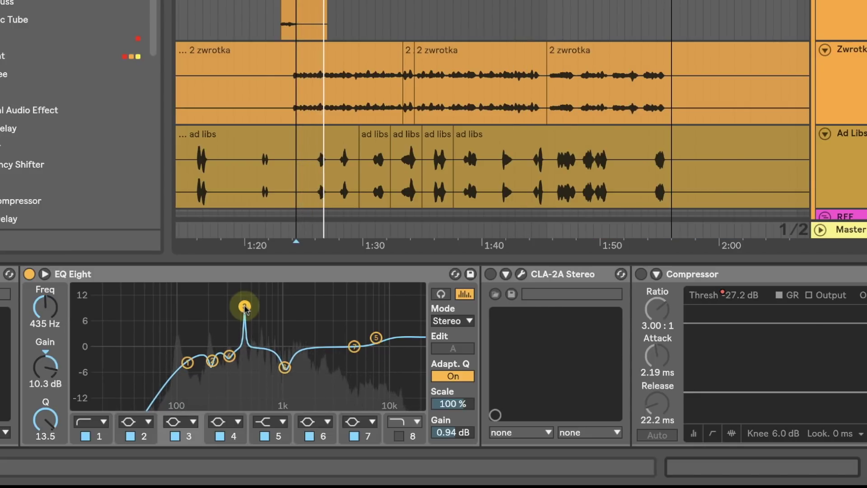
pyautogui.click(175, 436)
pyautogui.click(175, 437)
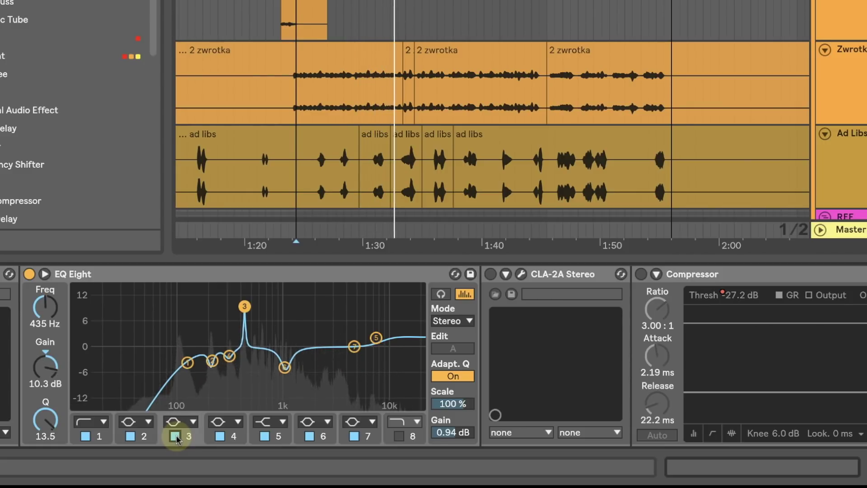
pyautogui.click(175, 437)
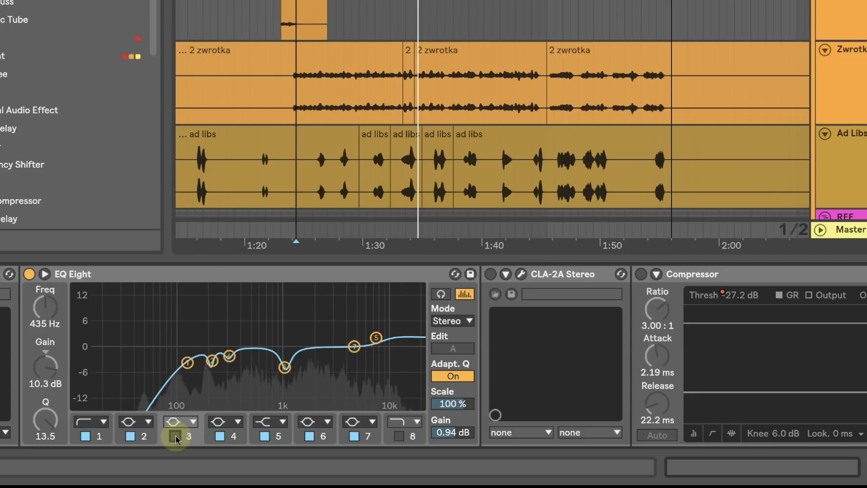
pyautogui.click(175, 436)
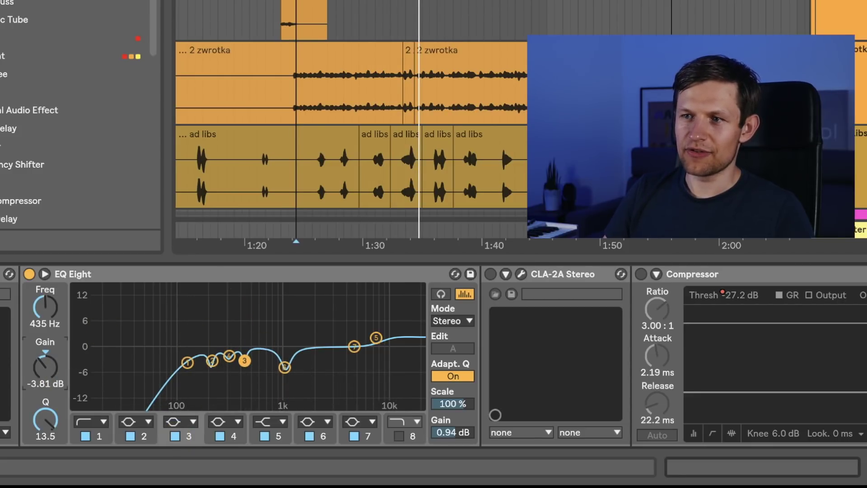
# Step: Review EQ Eight bands 5, 3, 4 and 2, and set the EQ's scale to 112%
pyautogui.click(376, 338)
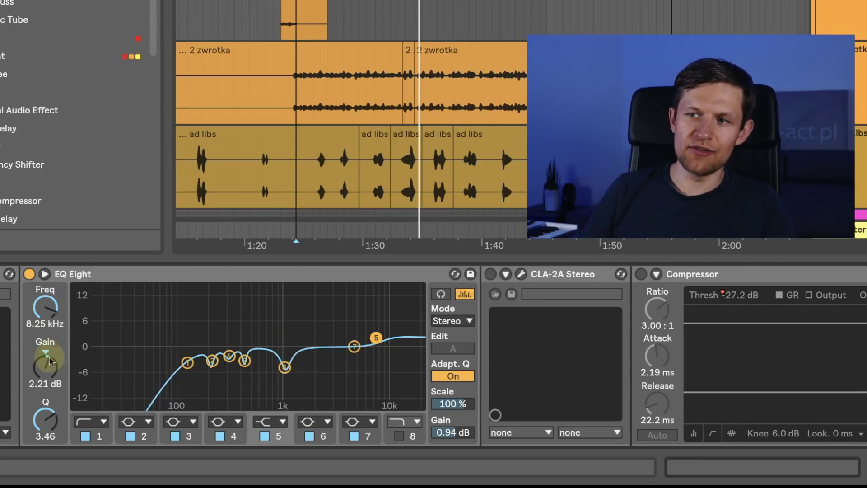
pyautogui.click(245, 361)
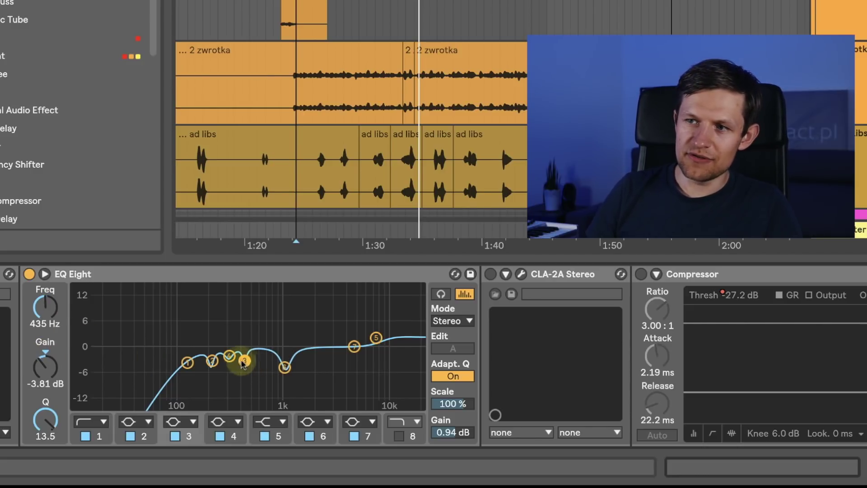
pyautogui.click(229, 355)
pyautogui.click(212, 361)
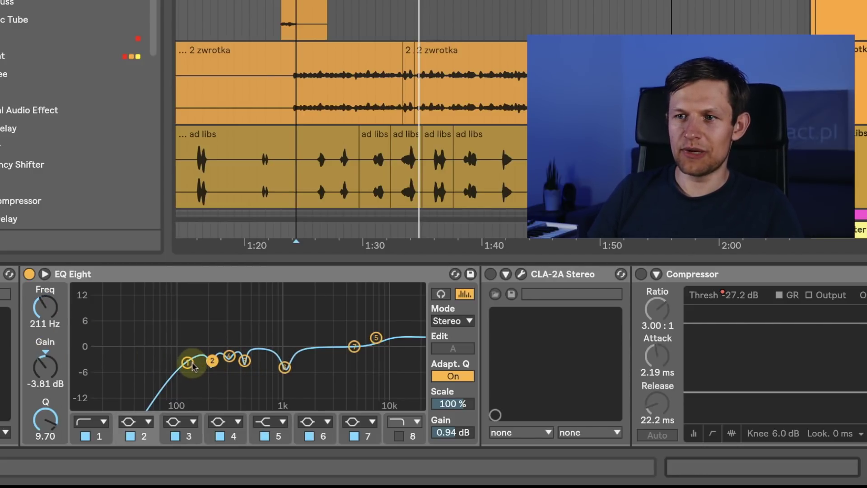
pyautogui.click(230, 357)
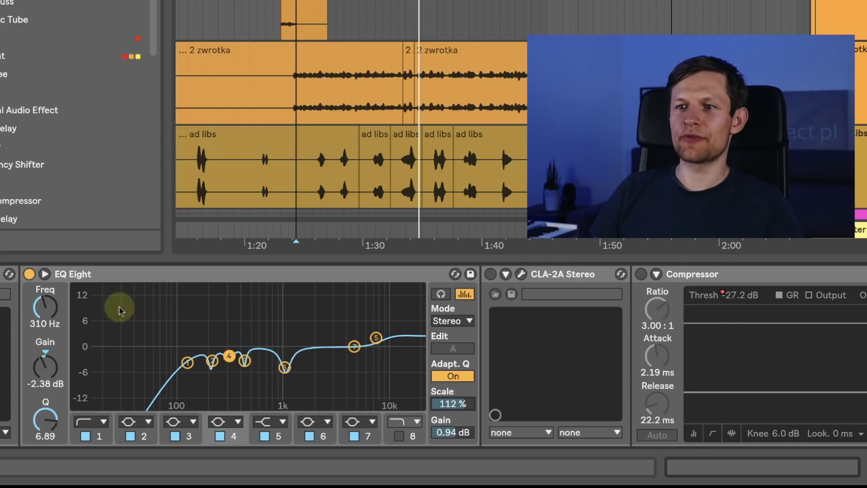
# Step: Play the vocal with EQ Eight bypassed and re-enable it during playback to compare the sound
pyautogui.click(28, 274)
pyautogui.press('space')
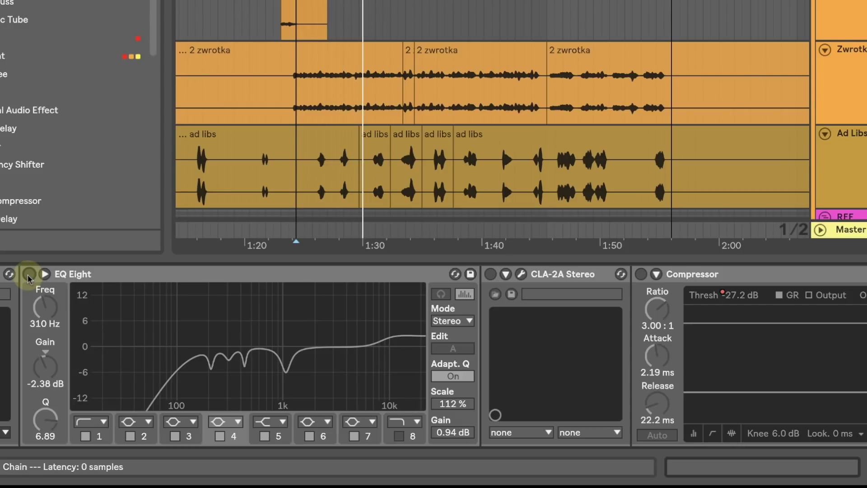
pyautogui.click(29, 274)
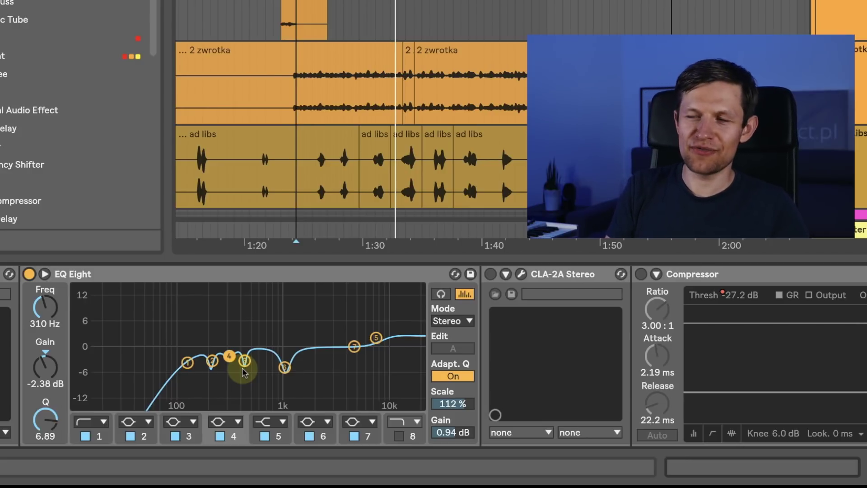
# Step: Enable the CLA-2A Stereo compressor and open its plug-in window, placed clear of the device chain
pyautogui.click(490, 274)
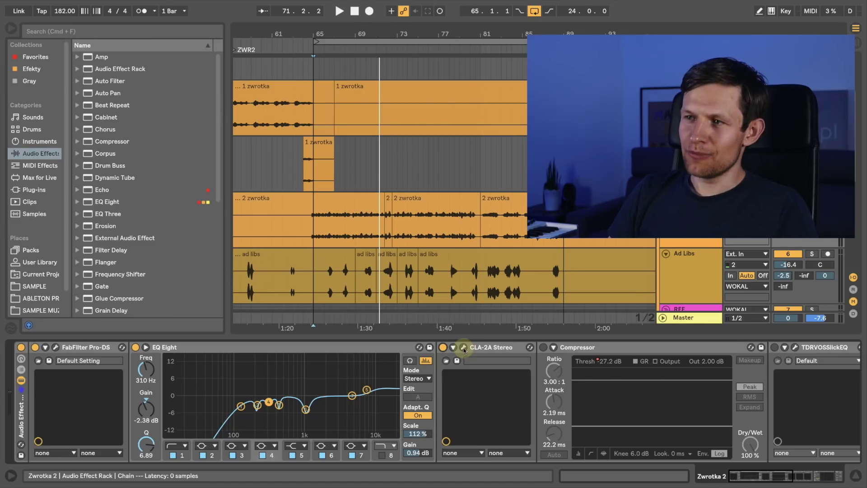
pyautogui.click(464, 347)
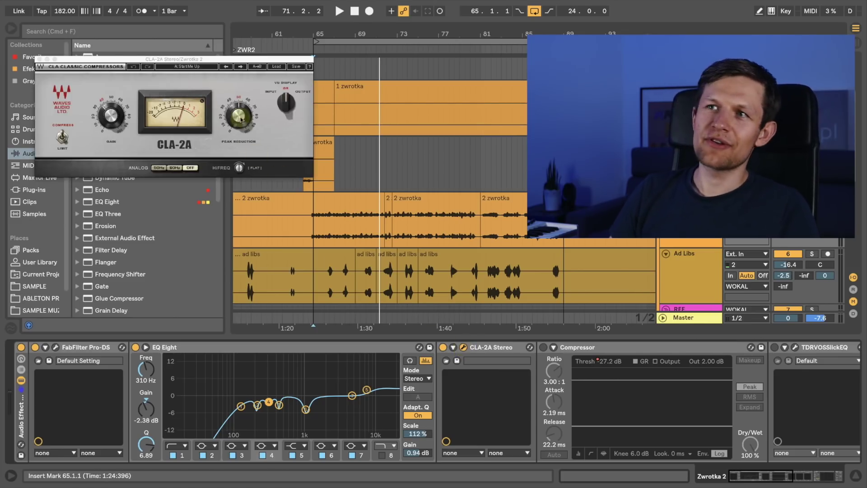
pyautogui.moveTo(158, 59); pyautogui.dragTo(235, 107)
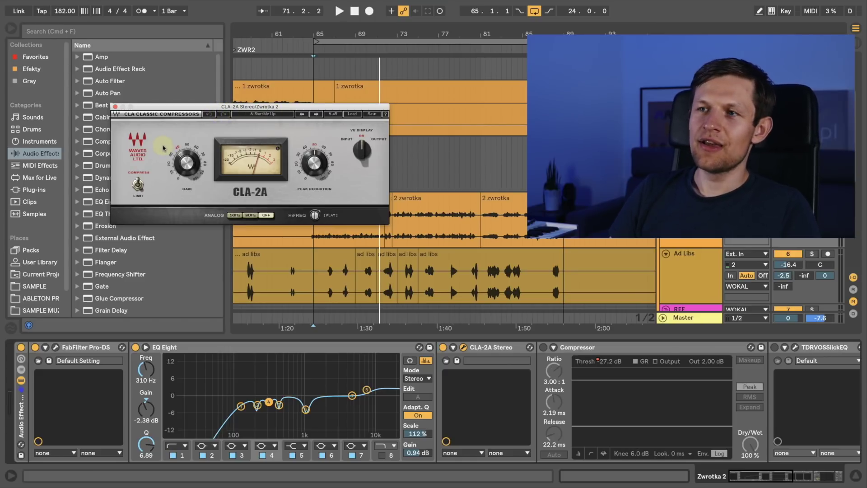
pyautogui.moveTo(245, 111); pyautogui.dragTo(253, 120)
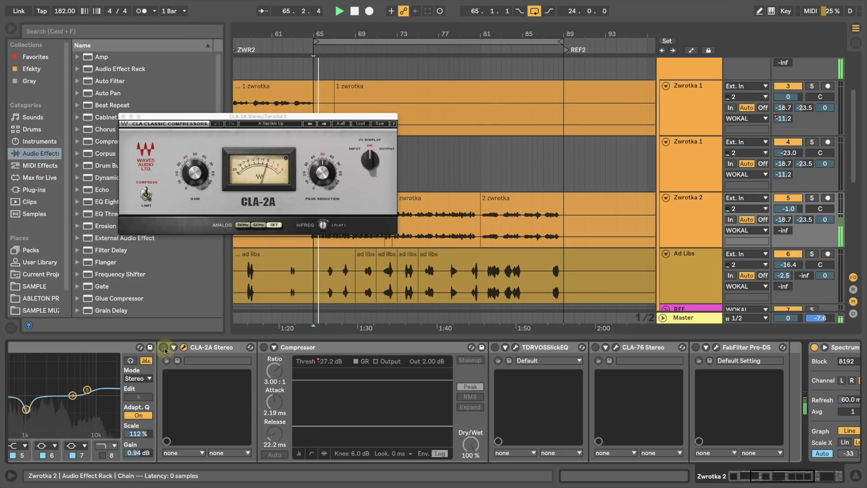
# Step: Compare the vocal with CLA-2A Stereo bypassed and active during playback, leaving the compressor on
pyautogui.moveTo(283, 117); pyautogui.dragTo(256, 68)
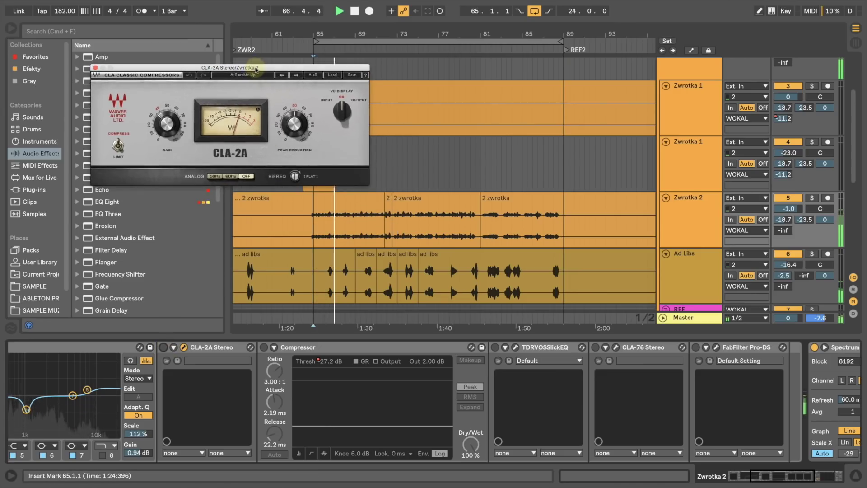
pyautogui.click(163, 347)
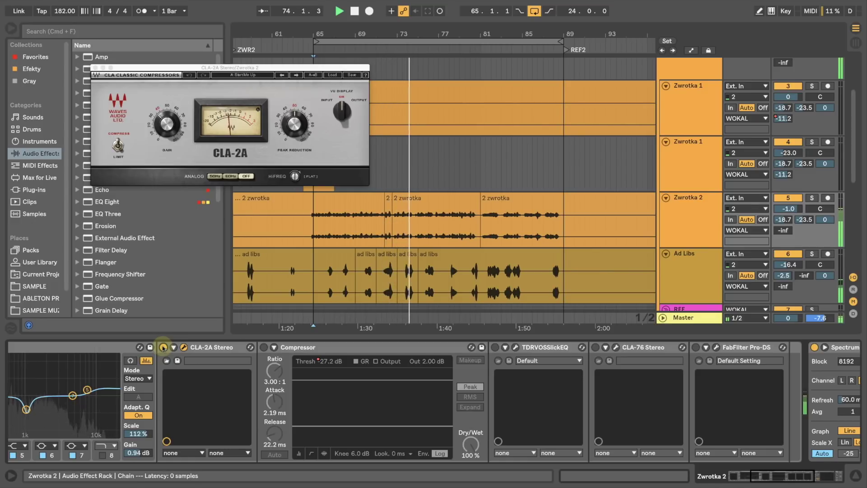
pyautogui.click(163, 347)
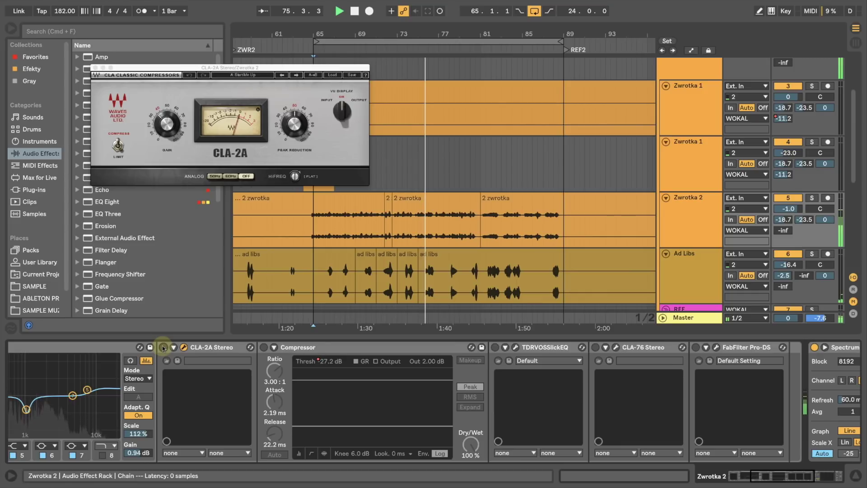
pyautogui.click(163, 347)
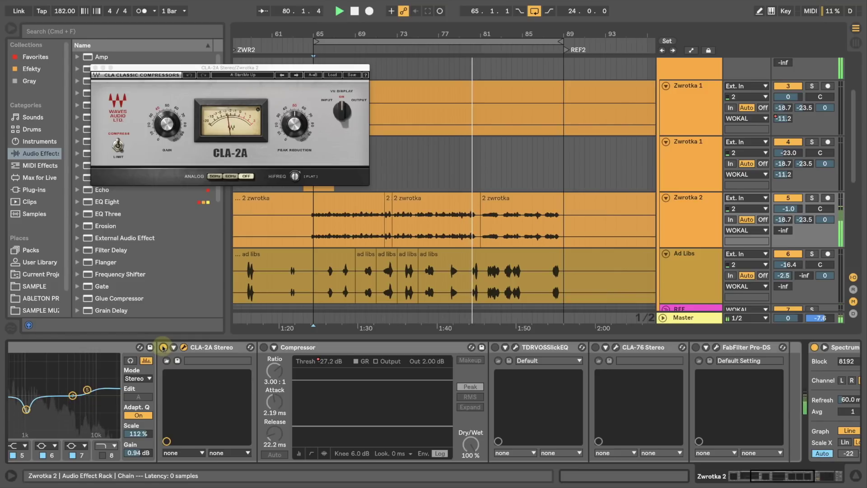
# Step: Enable the Compressor after CLA-2A and play the Zwrotka 2 vocal from the start of the verse
pyautogui.click(263, 347)
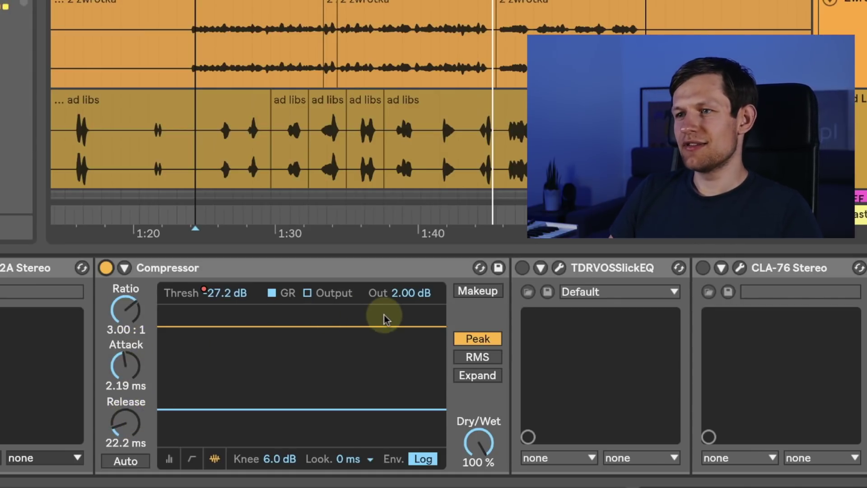
pyautogui.click(197, 71)
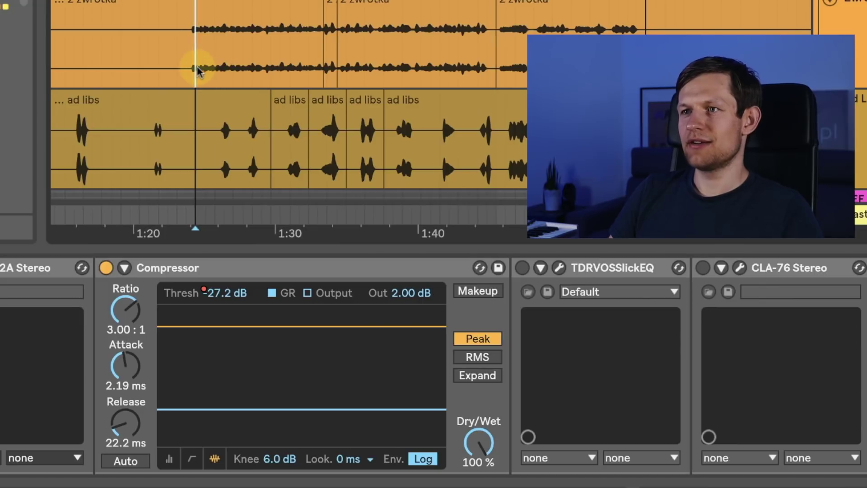
pyautogui.press('space')
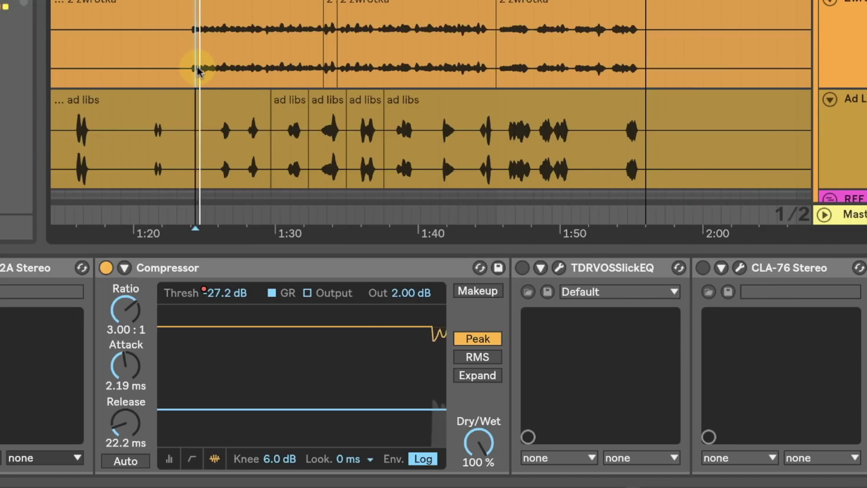
# Step: Check the Compressor's transfer curve and activity views, and compare the vocal with the Compressor bypassed and active
pyautogui.click(191, 459)
pyautogui.click(213, 458)
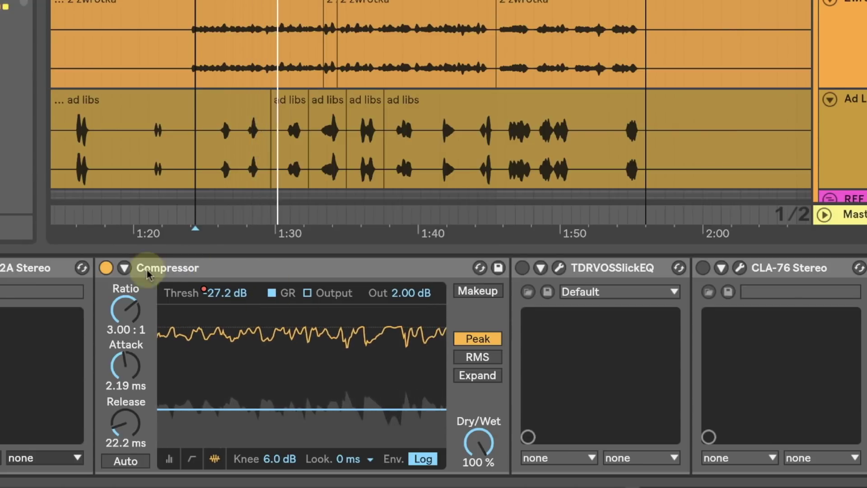
pyautogui.click(106, 268)
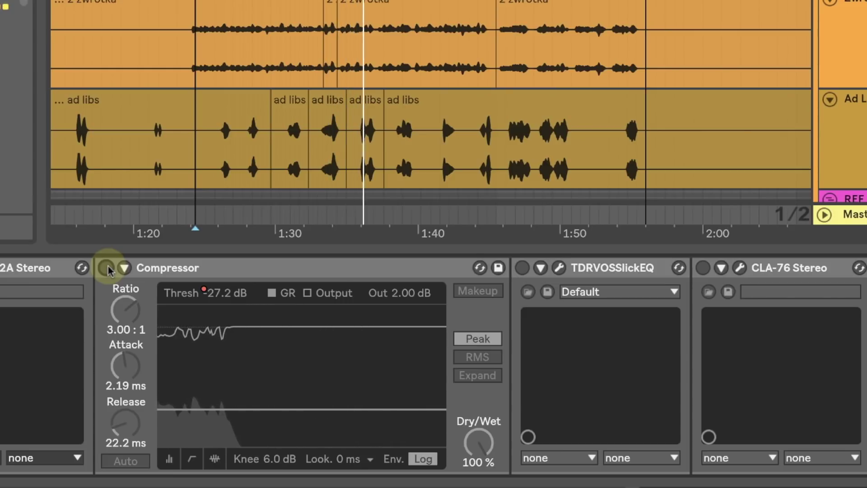
pyautogui.click(106, 268)
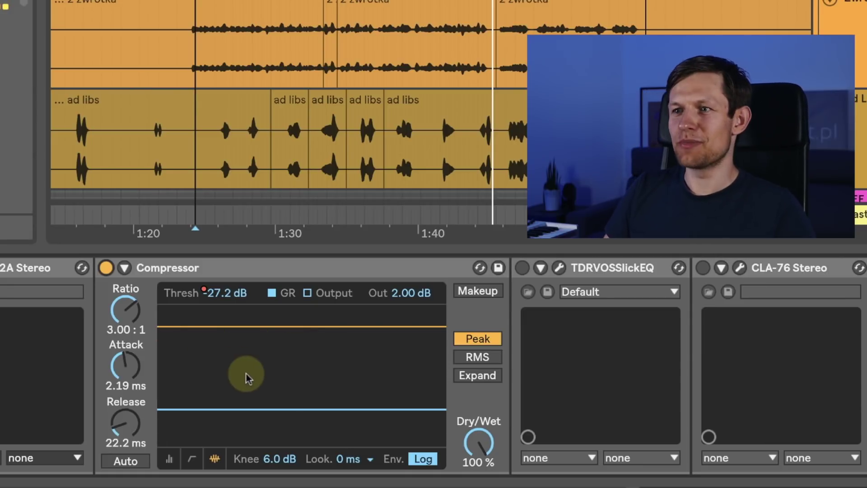
# Step: Enable TDRVOSSlickEQ and open its plug-in window, placed above the Zwrotka 2 clips
pyautogui.click(522, 267)
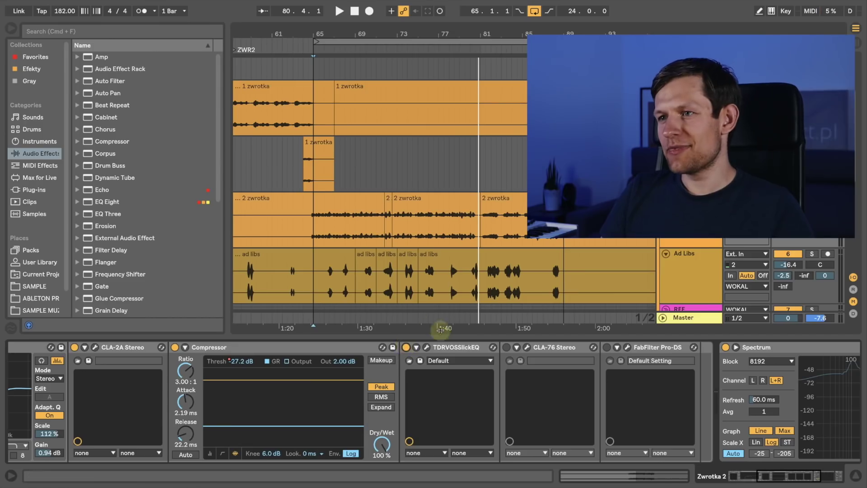
pyautogui.click(427, 349)
pyautogui.moveTo(338, 153); pyautogui.dragTo(394, 81)
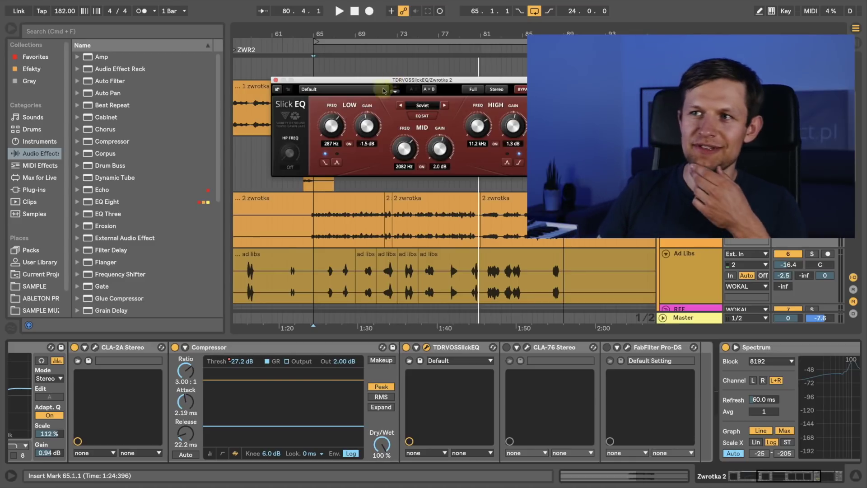
# Step: Put the insert mark at 65.1.1 on the Zwrotka 2 track and set SlickEQ's high-band gain to 1.5 dB
pyautogui.click(314, 229)
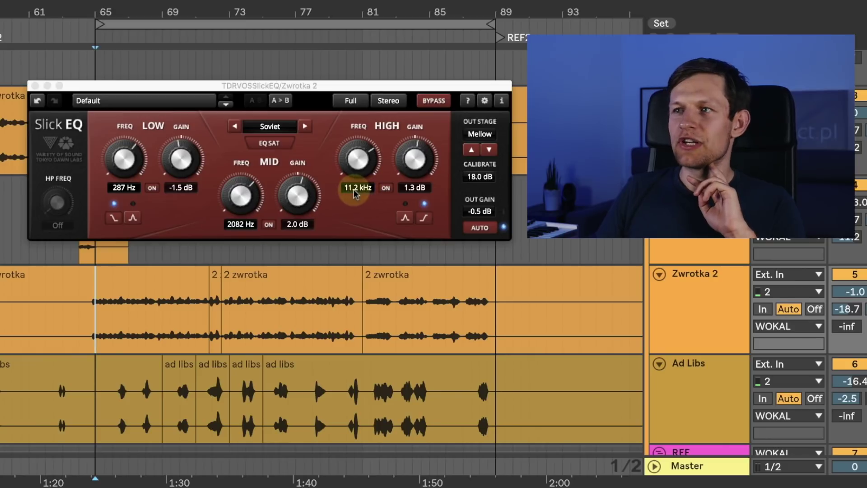
pyautogui.click(411, 164)
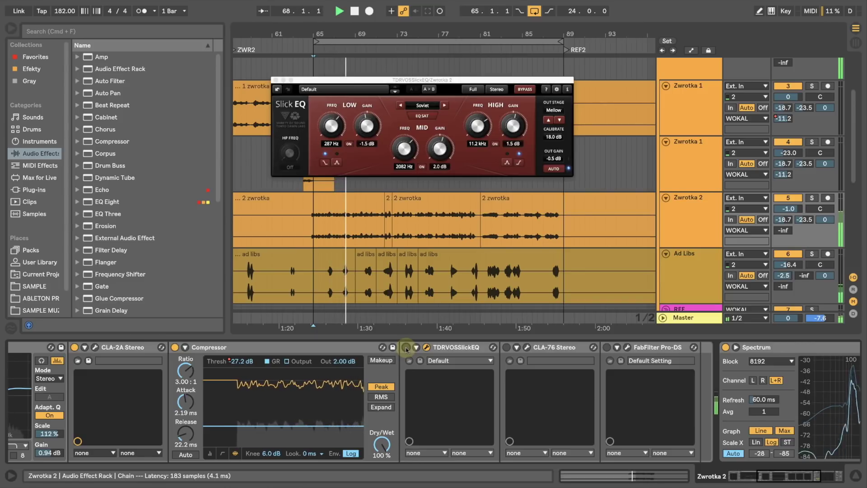
# Step: Compare the vocal with SlickEQ bypassed and active, leave it on, and return the insert mark to 65.1.1
pyautogui.click(405, 347)
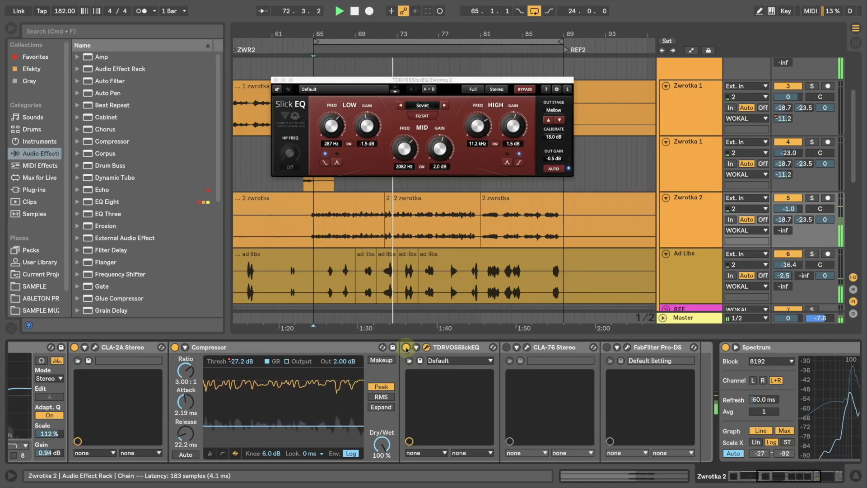
pyautogui.click(406, 347)
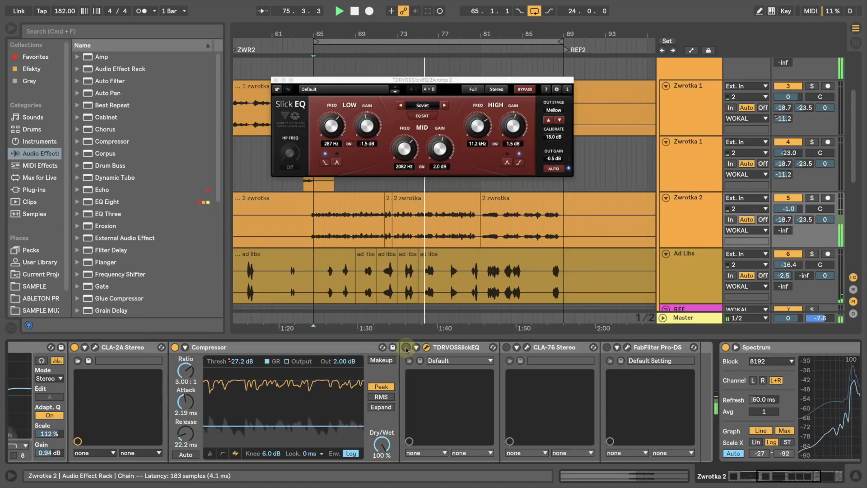
pyautogui.click(406, 347)
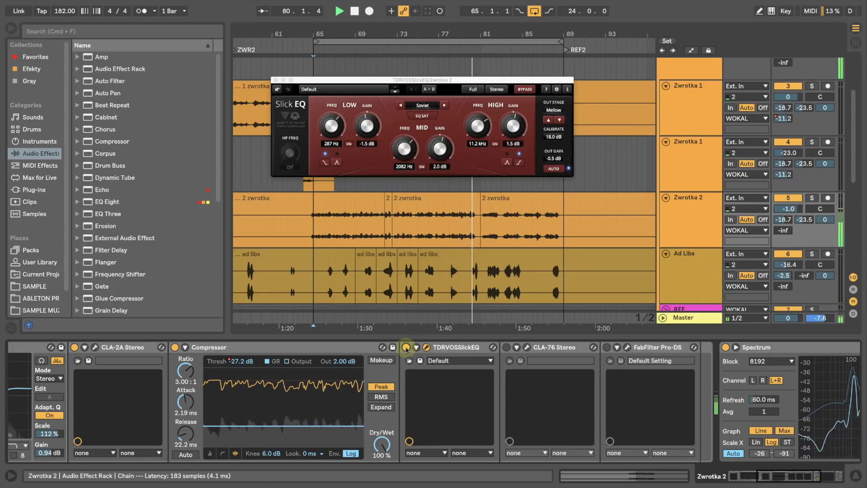
pyautogui.click(318, 231)
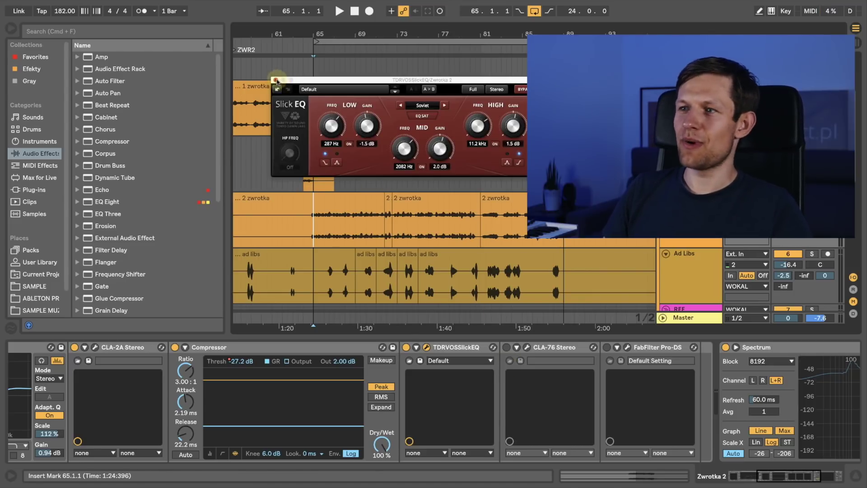
# Step: Close SlickEQ's window, enable CLA-76 Stereo with its plug-in window placed over the arrangement, and set the insert mark at 65.1.1 on Zwrotka 2
pyautogui.click(276, 81)
pyautogui.click(506, 347)
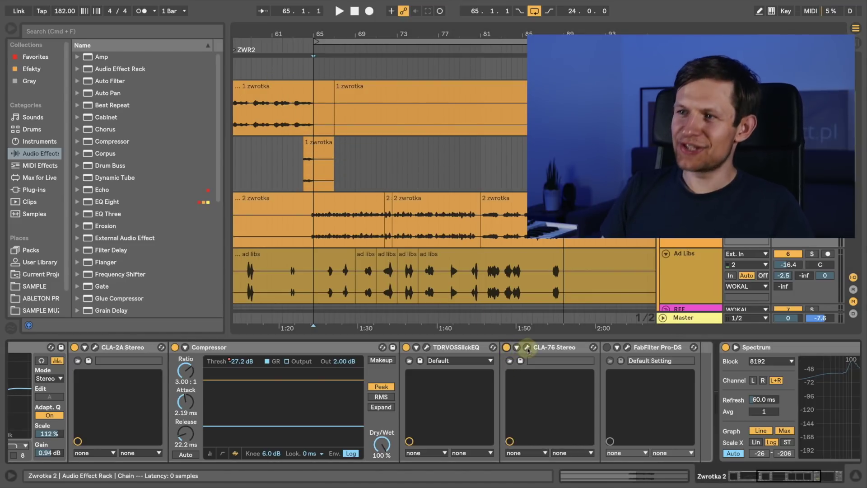
pyautogui.click(527, 347)
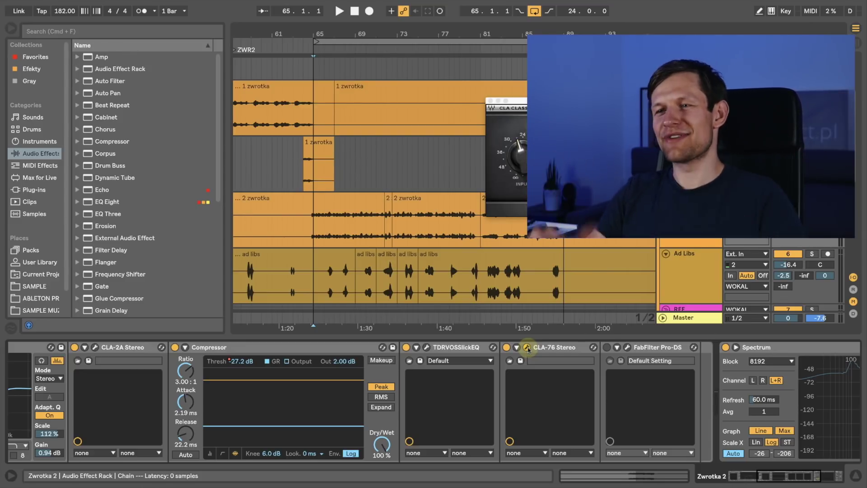
pyautogui.click(314, 229)
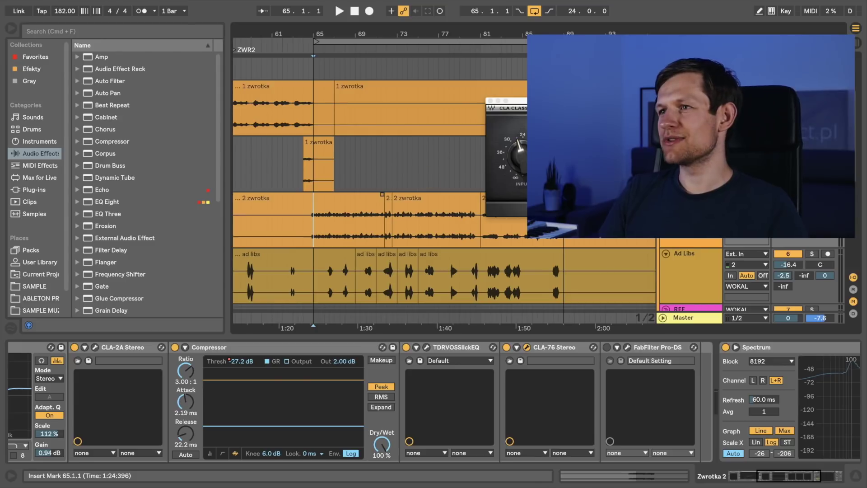
pyautogui.moveTo(629, 105); pyautogui.dragTo(503, 131)
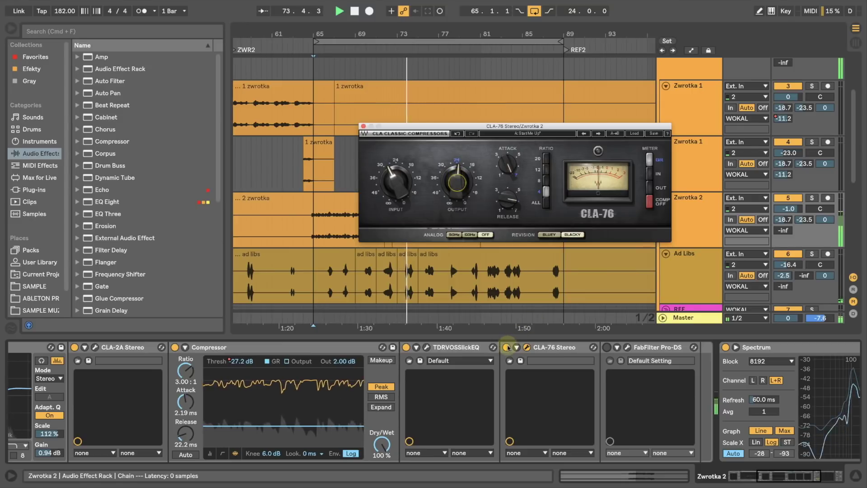
# Step: Compare the vocal with CLA-76 Stereo bypassed and active during playback, and leave it on
pyautogui.click(506, 347)
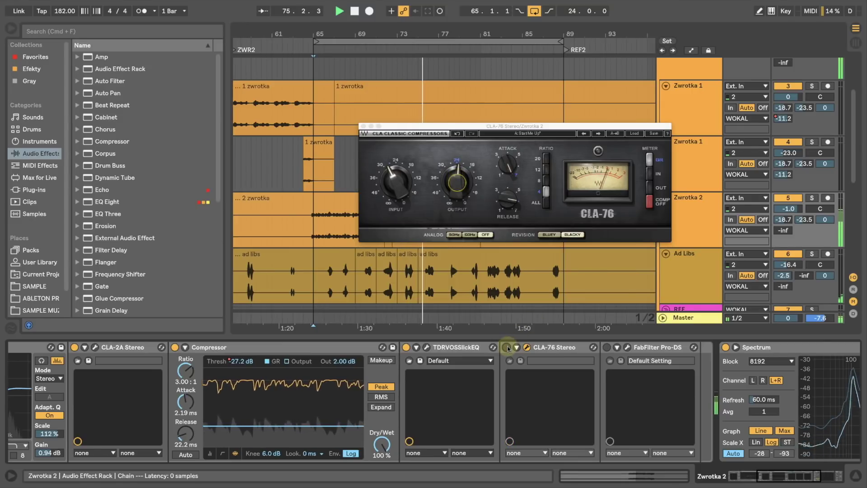
pyautogui.click(506, 347)
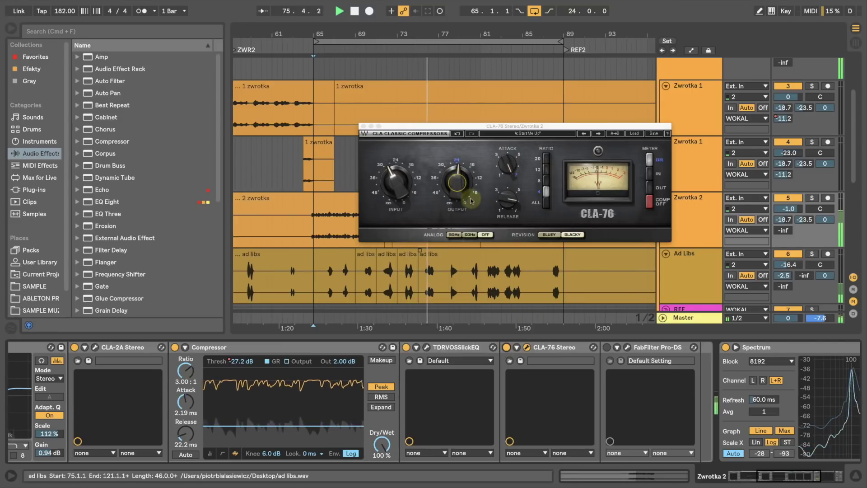
pyautogui.click(506, 347)
pyautogui.click(506, 348)
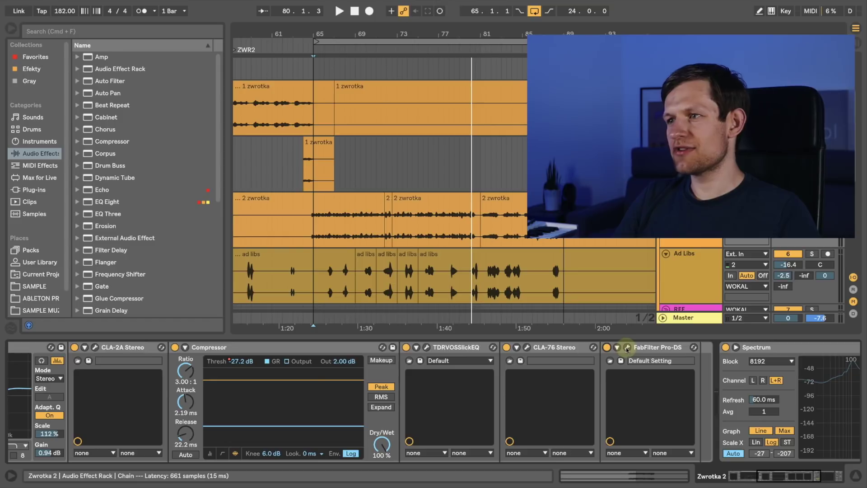
# Step: Open FabFilter Pro-DS's plug-in window to review its de-essing settings, and close it
pyautogui.click(626, 348)
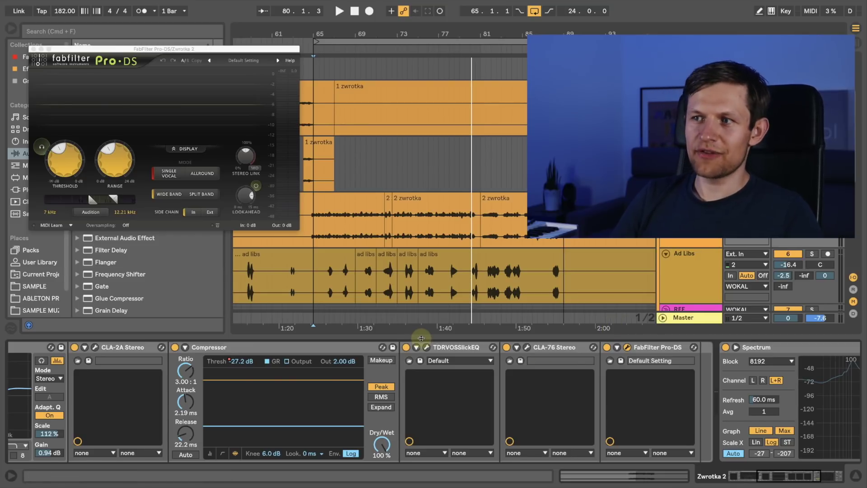
pyautogui.click(33, 48)
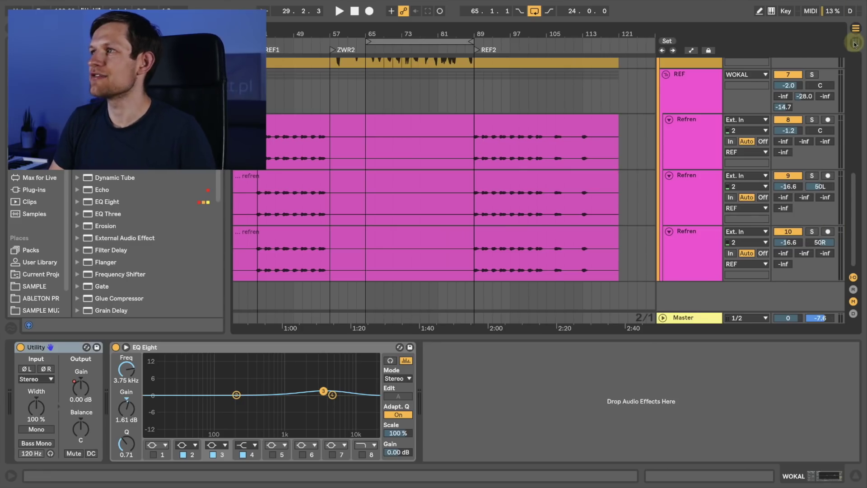
# Step: View the Living Room reverb on return A from the mixer, and go back to the arrangement
pyautogui.click(855, 43)
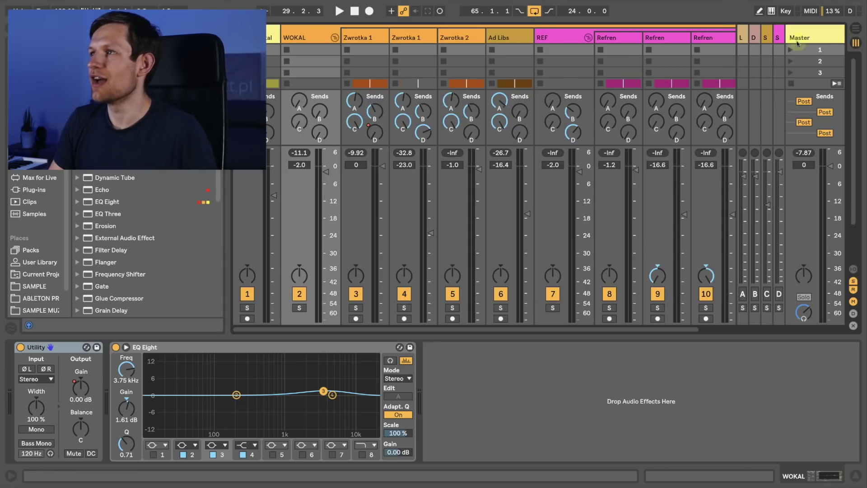
pyautogui.click(741, 37)
pyautogui.press('Tab')
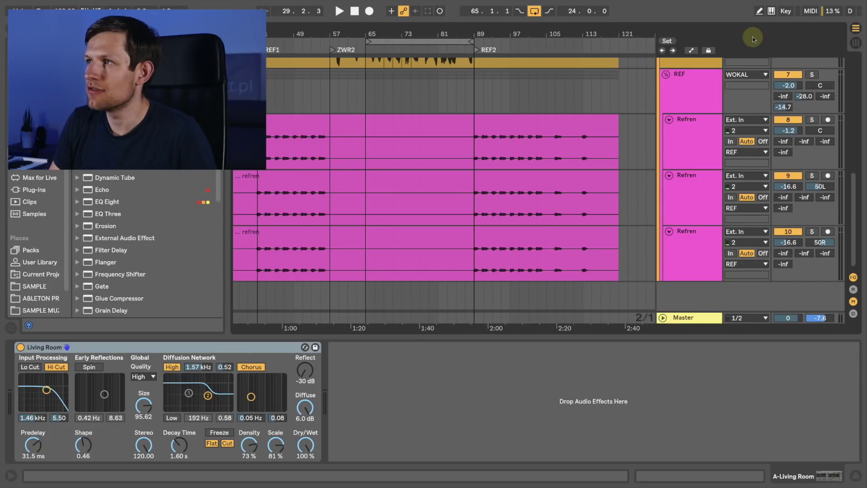
# Step: Select 25.1.1 to 33.1.1 on the WOKAL group track, loop that range and play it
pyautogui.scroll(10, 675, 183)
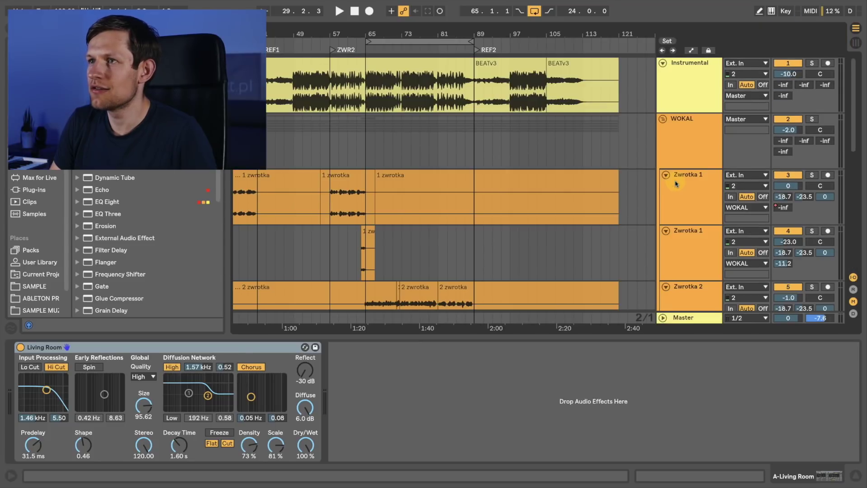
pyautogui.click(365, 144)
pyautogui.hscroll(-5, 364, 143)
pyautogui.moveTo(340, 143); pyautogui.dragTo(377, 143)
pyautogui.hotkey('ctrl', 'l')
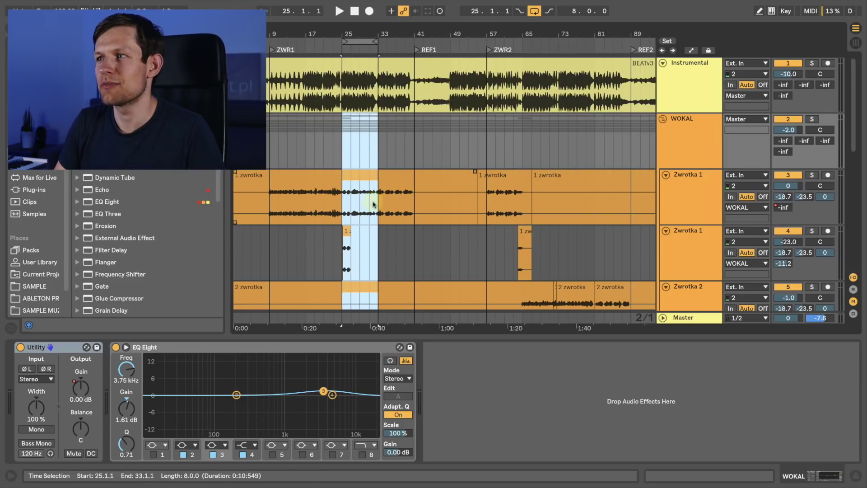
pyautogui.press('space')
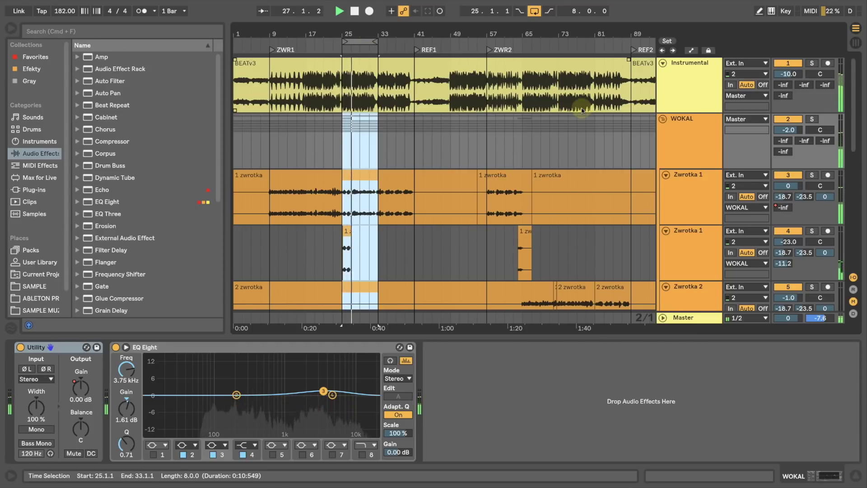
# Step: Show the mixer, examine return A's reverb settings, and audition the looped vocal with return A active
pyautogui.press('Tab')
pyautogui.press('space')
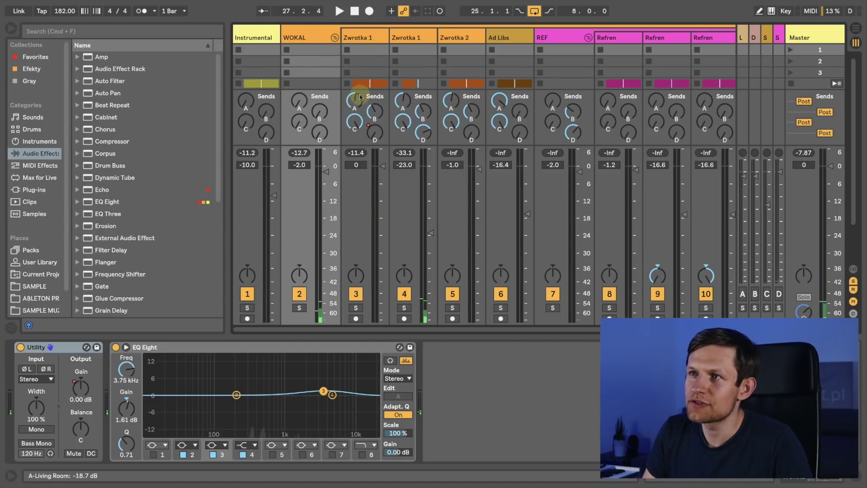
pyautogui.click(745, 36)
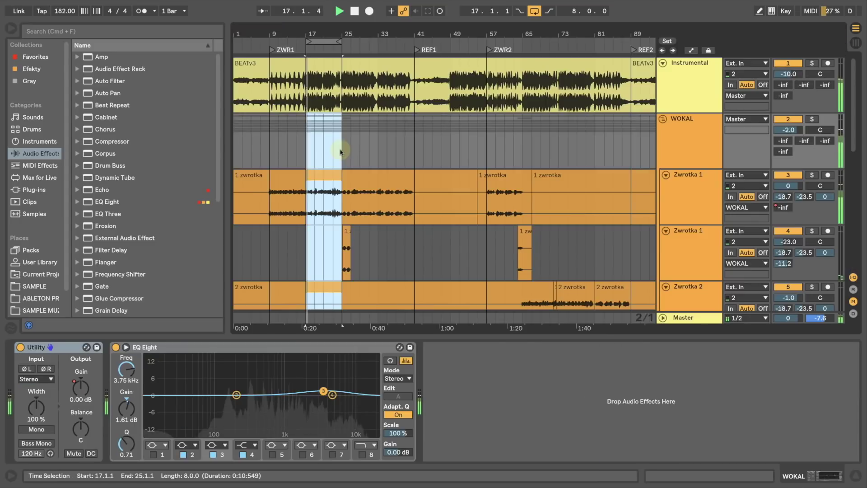
pyautogui.press('Tab')
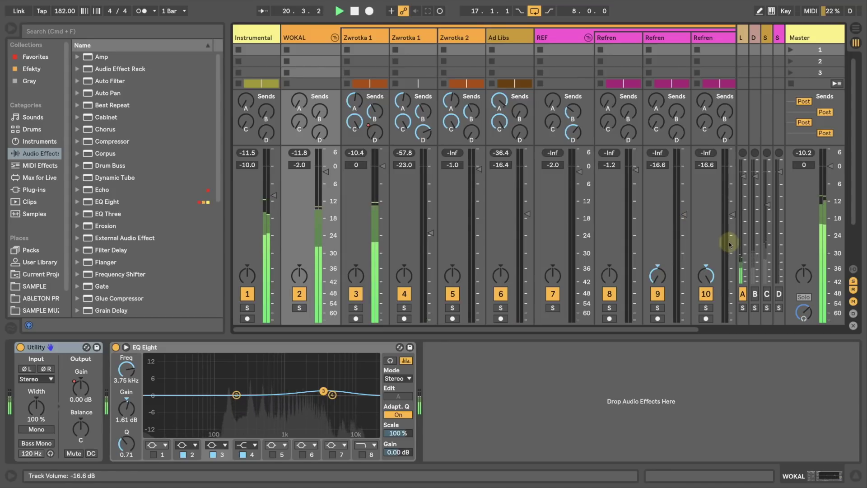
pyautogui.press('space')
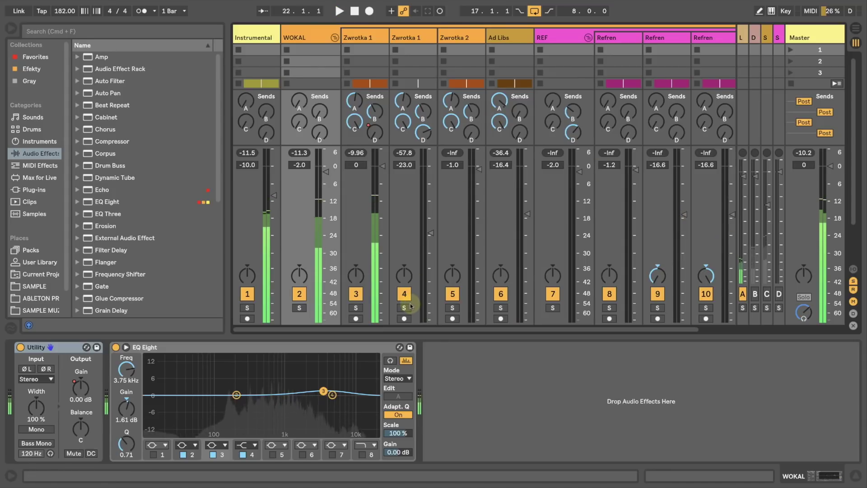
# Step: Review the Delay on return B, audition the vocal with that return active, and show return C's devices
pyautogui.click(754, 38)
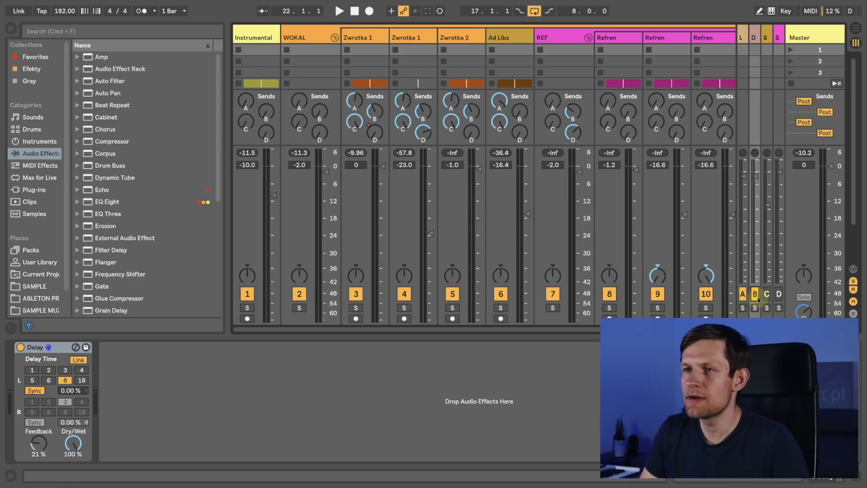
pyautogui.press('space')
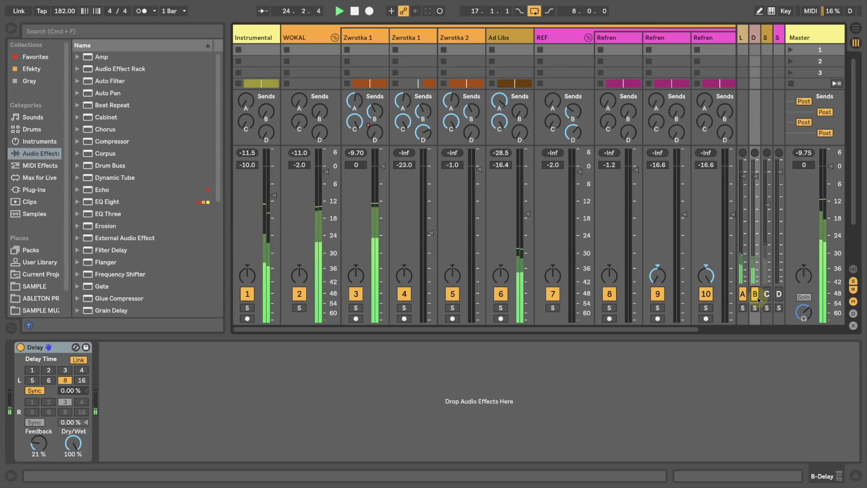
pyautogui.press('space')
pyautogui.click(766, 39)
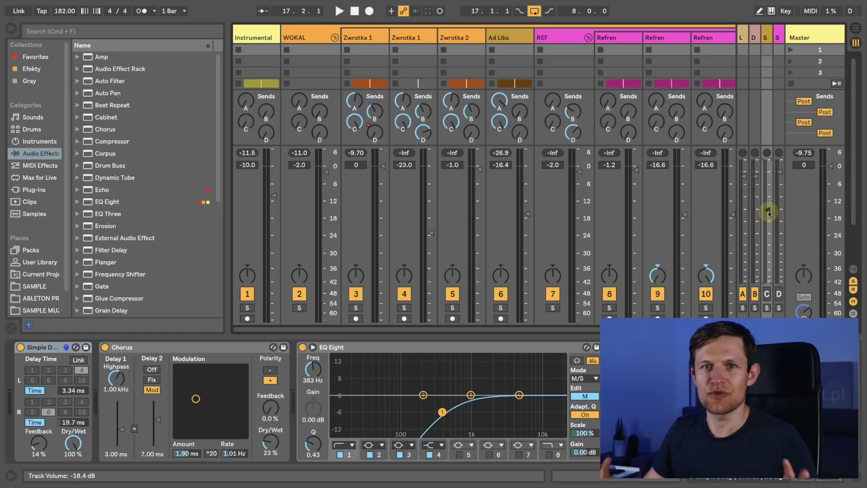
# Step: Go back to the arrangement and put the insert mark at 65.1.1 on the WOKAL group track
pyautogui.press('Tab')
pyautogui.scroll(-3, 526, 195)
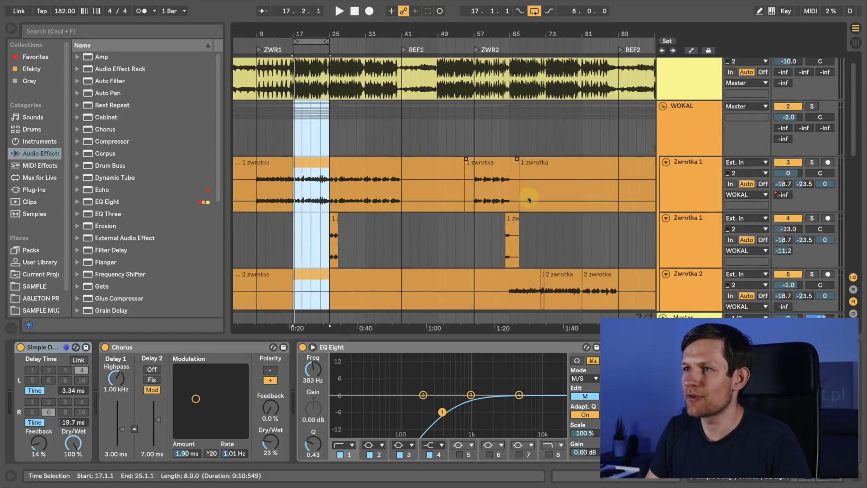
pyautogui.hscroll(5, 497, 149)
pyautogui.click(432, 90)
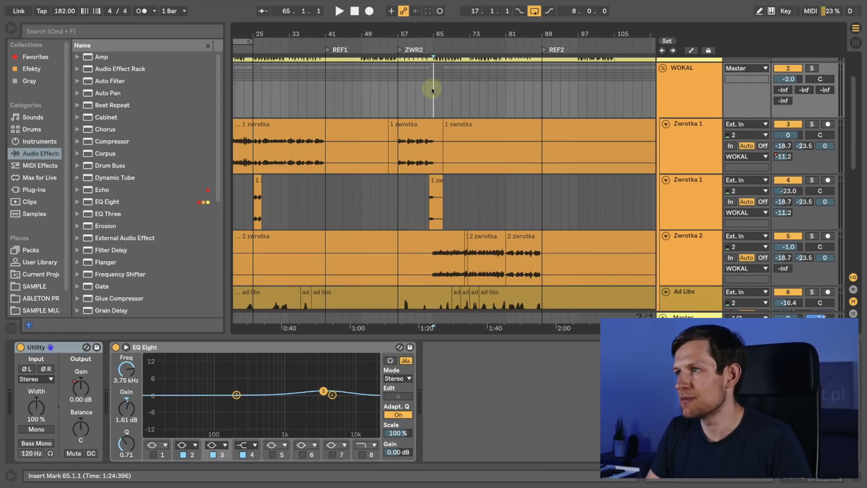
# Step: Look through the device chains of returns A, B and C in the mixer
pyautogui.press('Tab')
pyautogui.click(744, 38)
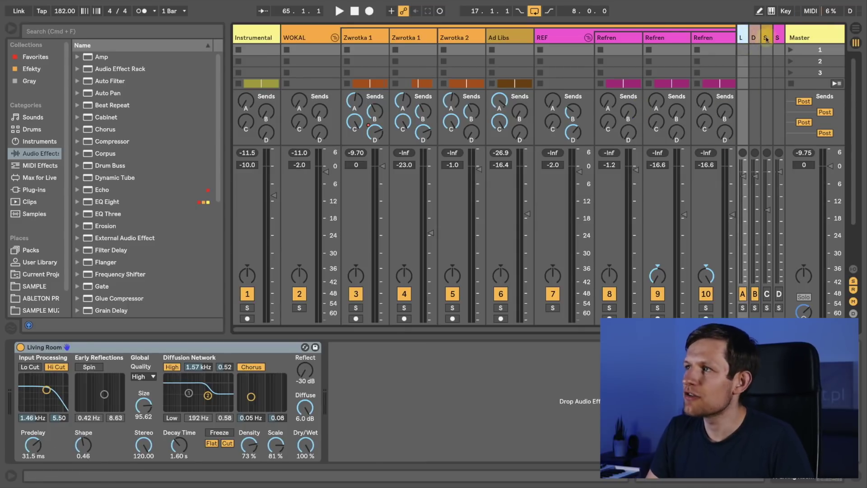
pyautogui.click(768, 38)
pyautogui.click(756, 39)
pyautogui.click(742, 38)
pyautogui.click(753, 38)
pyautogui.click(741, 38)
# Step: Loop 16 bars from 65.1.1 in the arrangement and compare Zwrotka 2 with its Audio Effect Rack bypassed and active
pyautogui.press('Tab')
pyautogui.moveTo(436, 94); pyautogui.dragTo(504, 92)
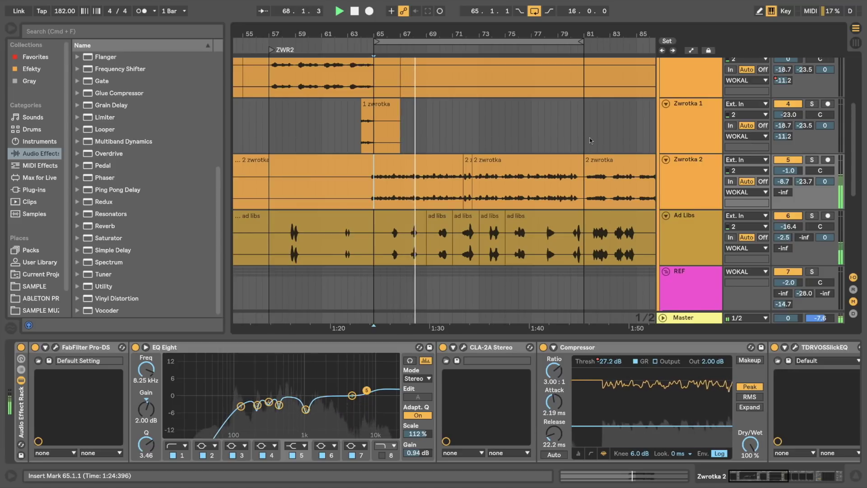
pyautogui.press('0')
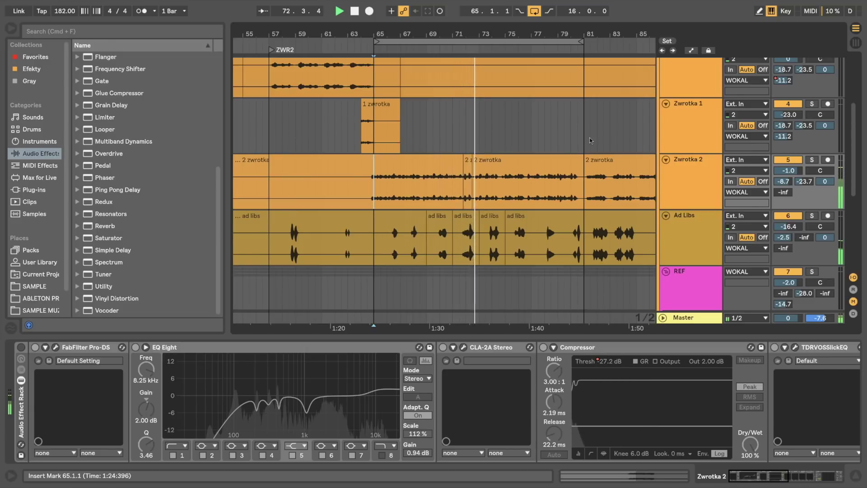
pyautogui.press('0')
# Step: Extend the loop's end to 89.1.1, making it 24 bars long
pyautogui.scroll(1, 589, 141)
pyautogui.scroll(1, 589, 140)
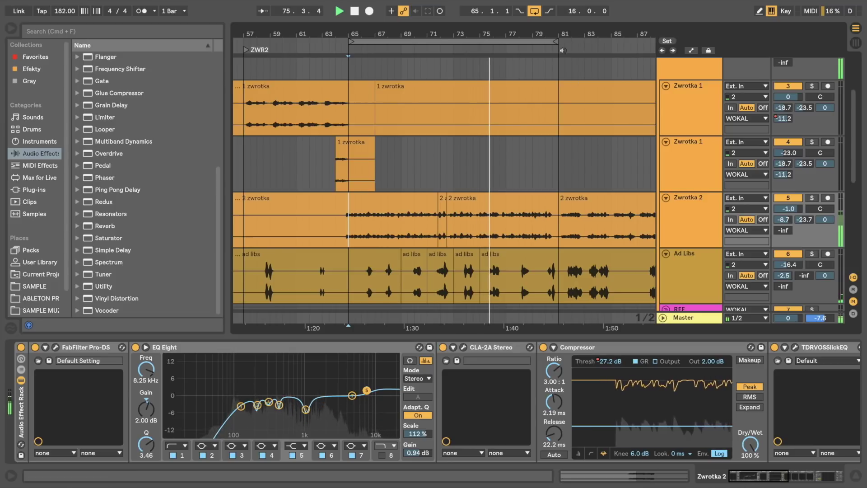
pyautogui.moveTo(558, 42); pyautogui.dragTo(618, 64)
# Step: Switch Zwrotka 2's Audio Effect Rack off and on again during playback to compare the raw and processed vocal, leaving it on
pyautogui.press('0')
pyautogui.press('0')
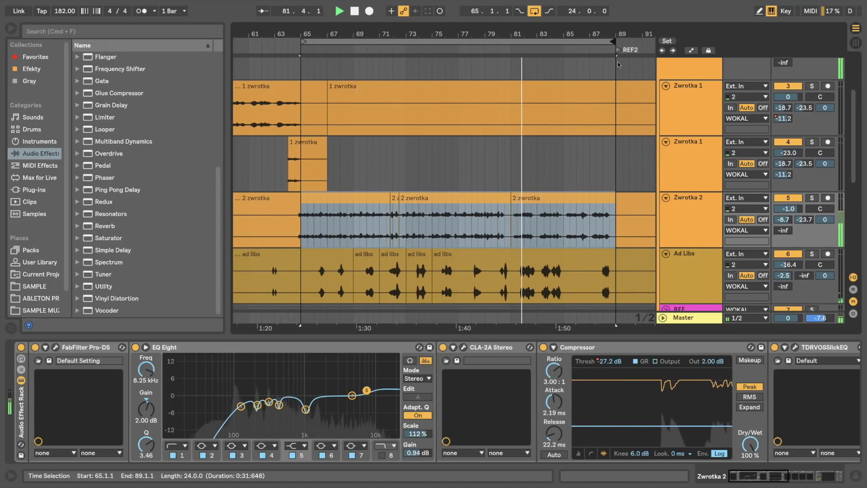
pyautogui.press('0')
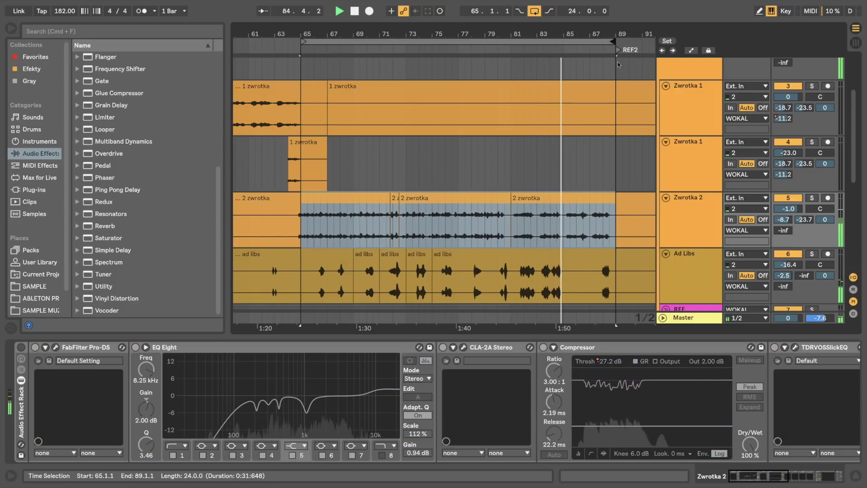
pyautogui.press('0')
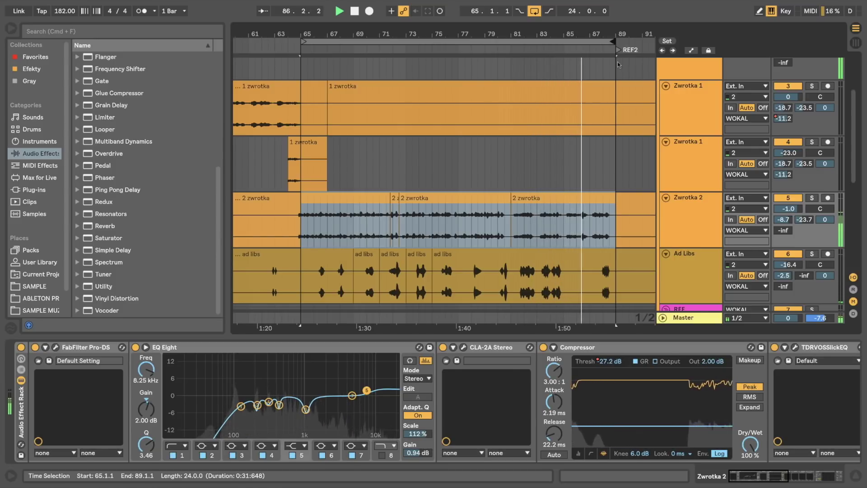